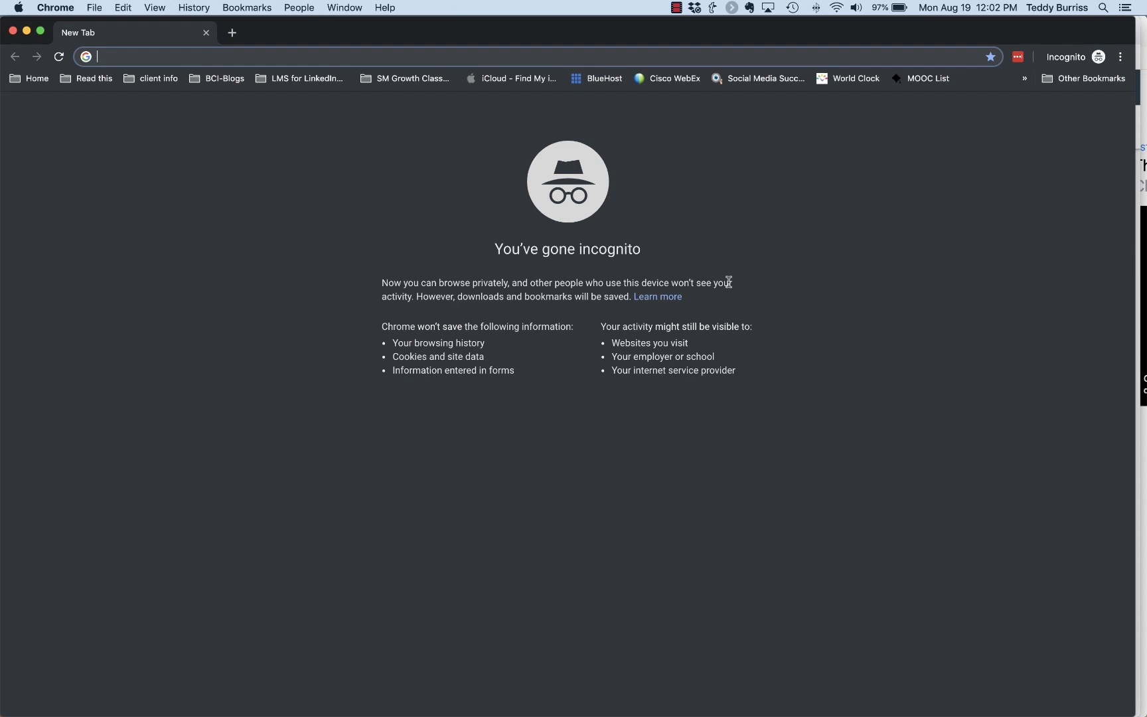
Go to gmail.com in the Chrome address bar
type("gmail.com")
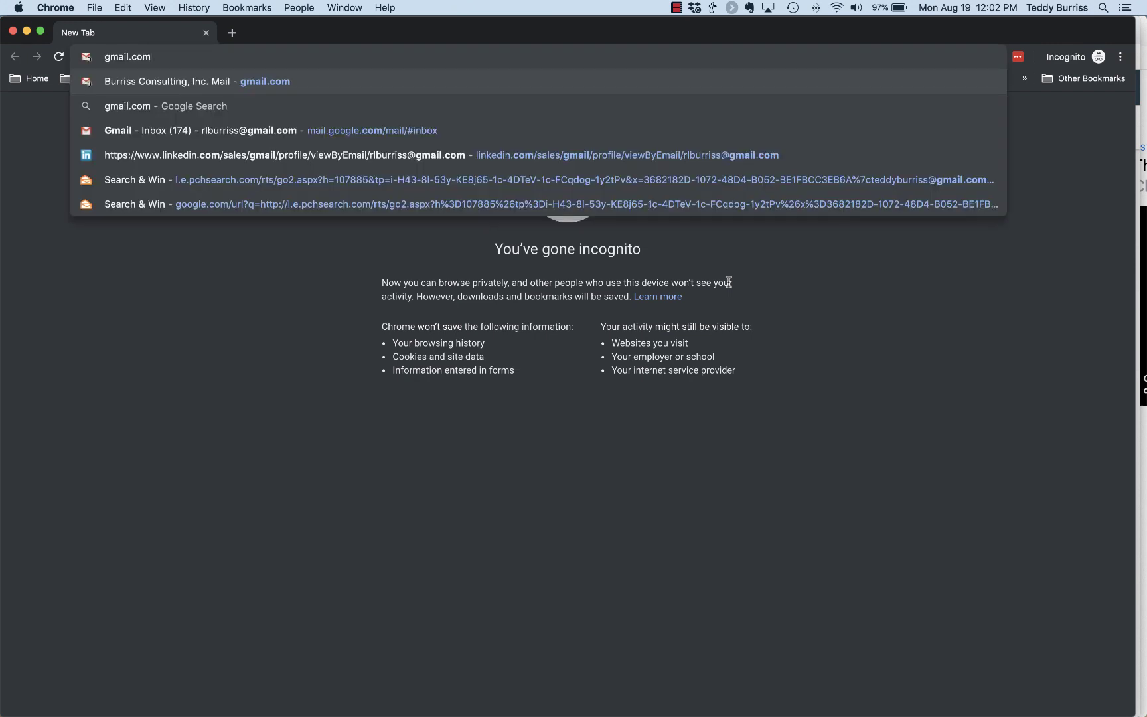
key("Return")
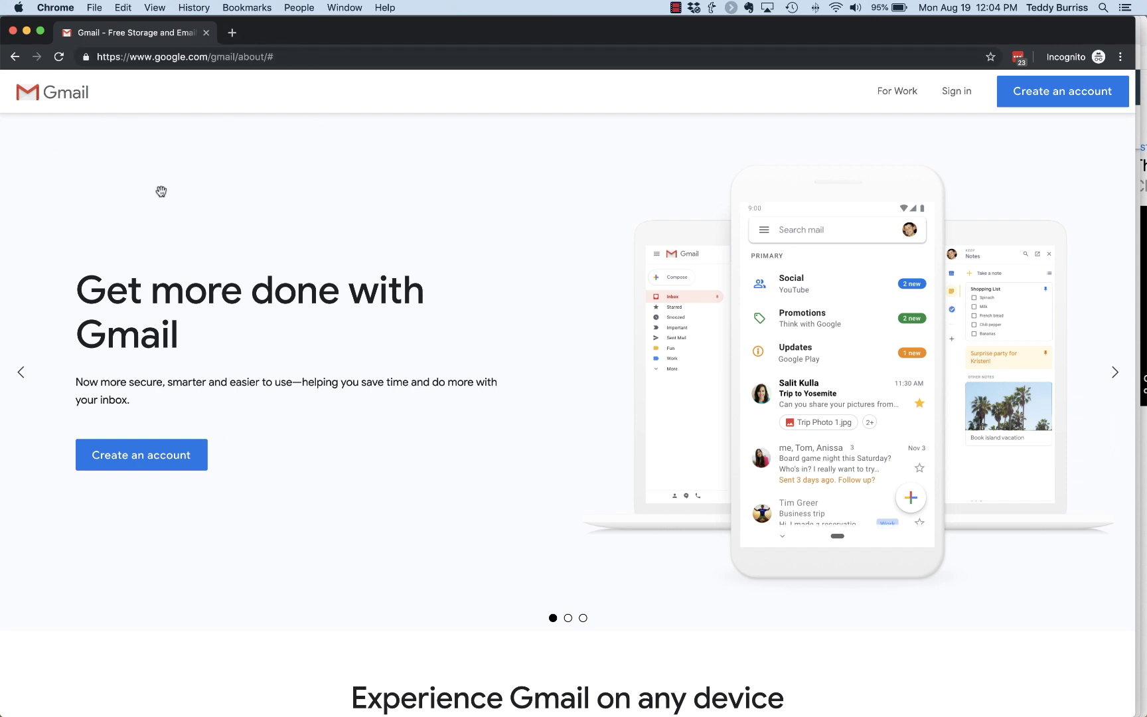
Start creating a new account and retype the first name with a capital letter
left_click(157, 463)
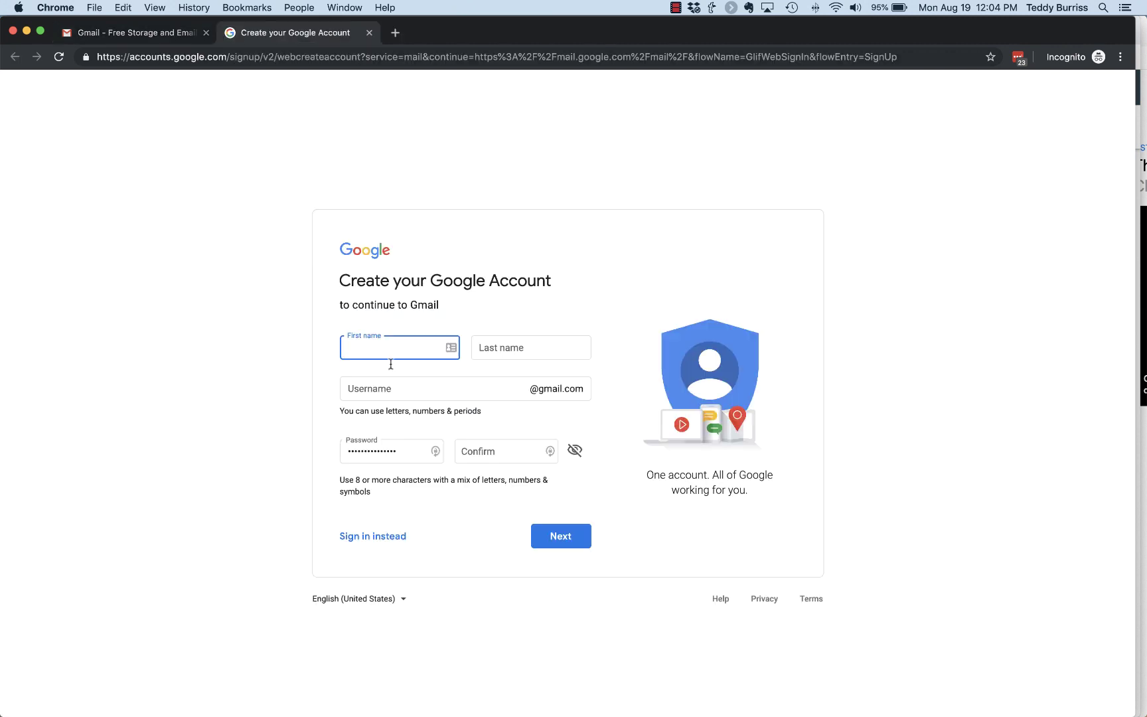
left_click(389, 368)
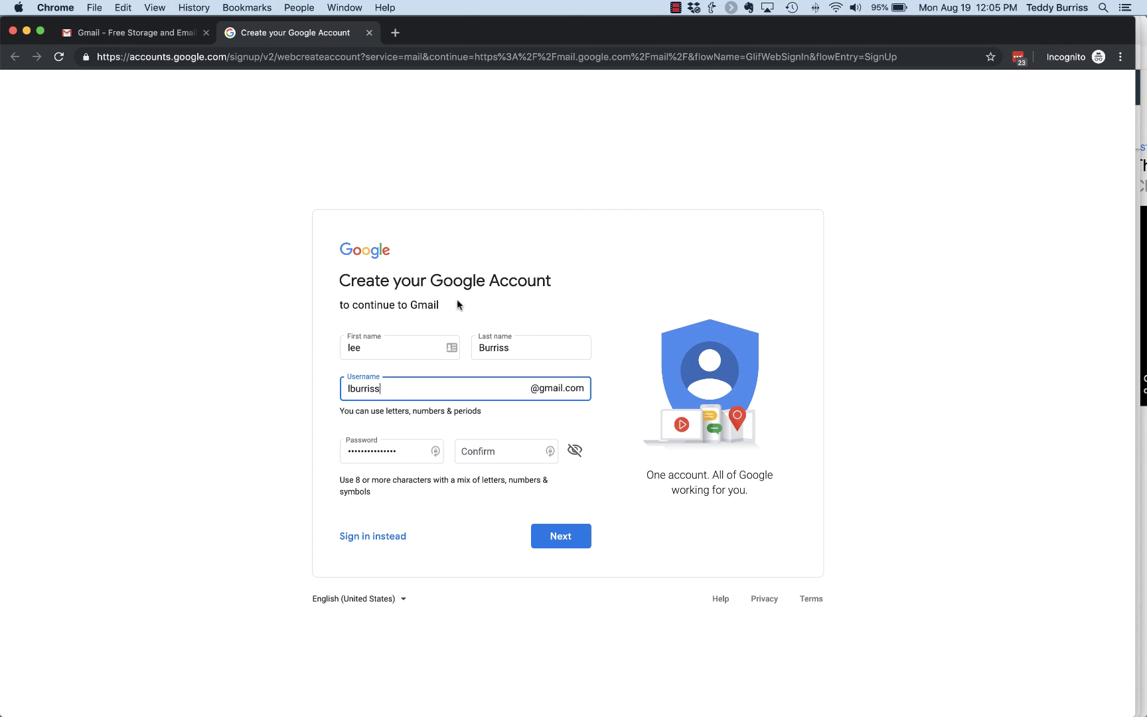
left_click_drag(372, 348, 328, 352)
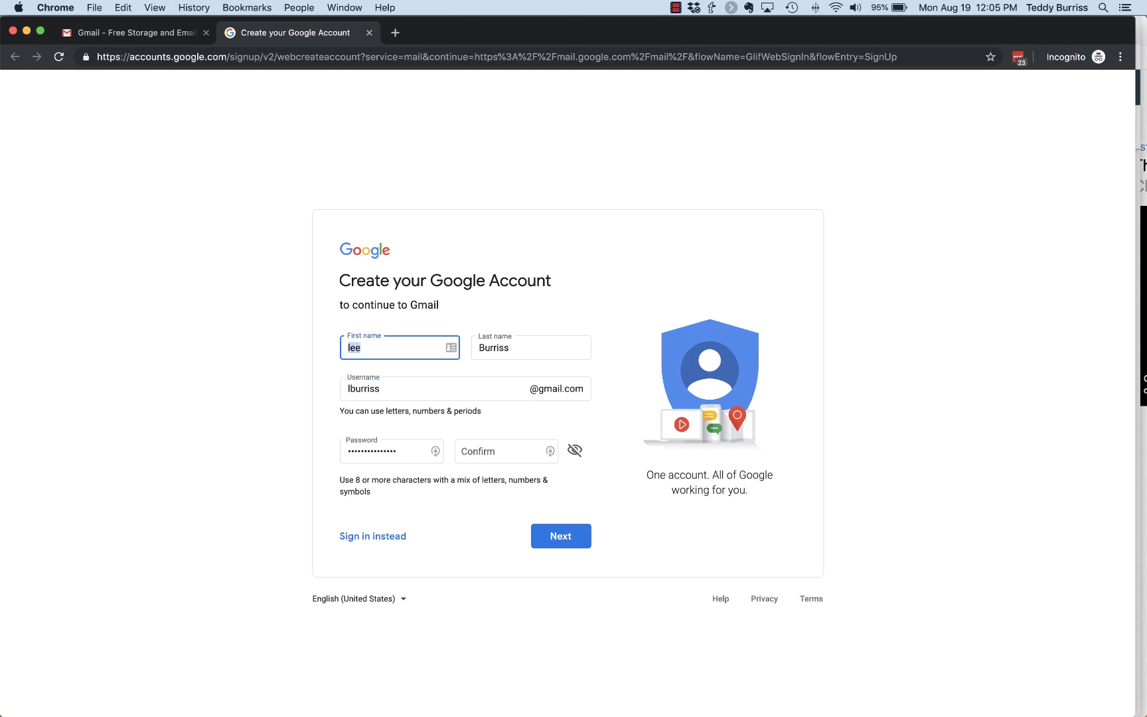
type("Lee")
key("Tab")
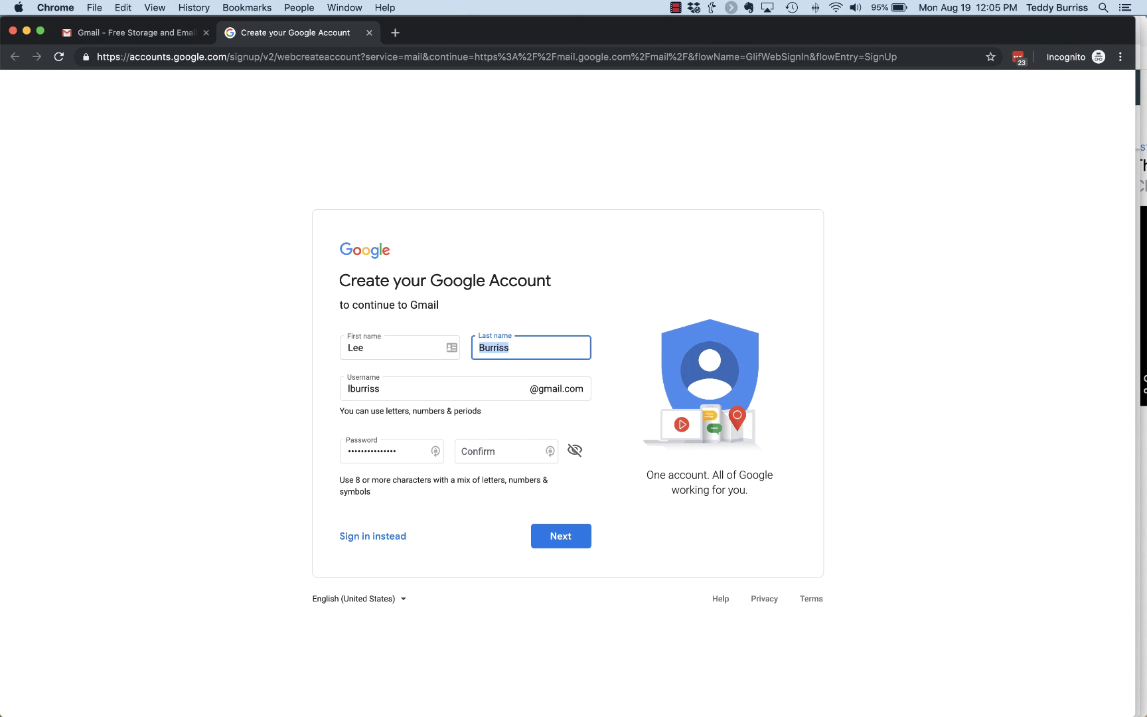
Select the whole suggested username, then move to the Confirm password field
left_click(398, 393)
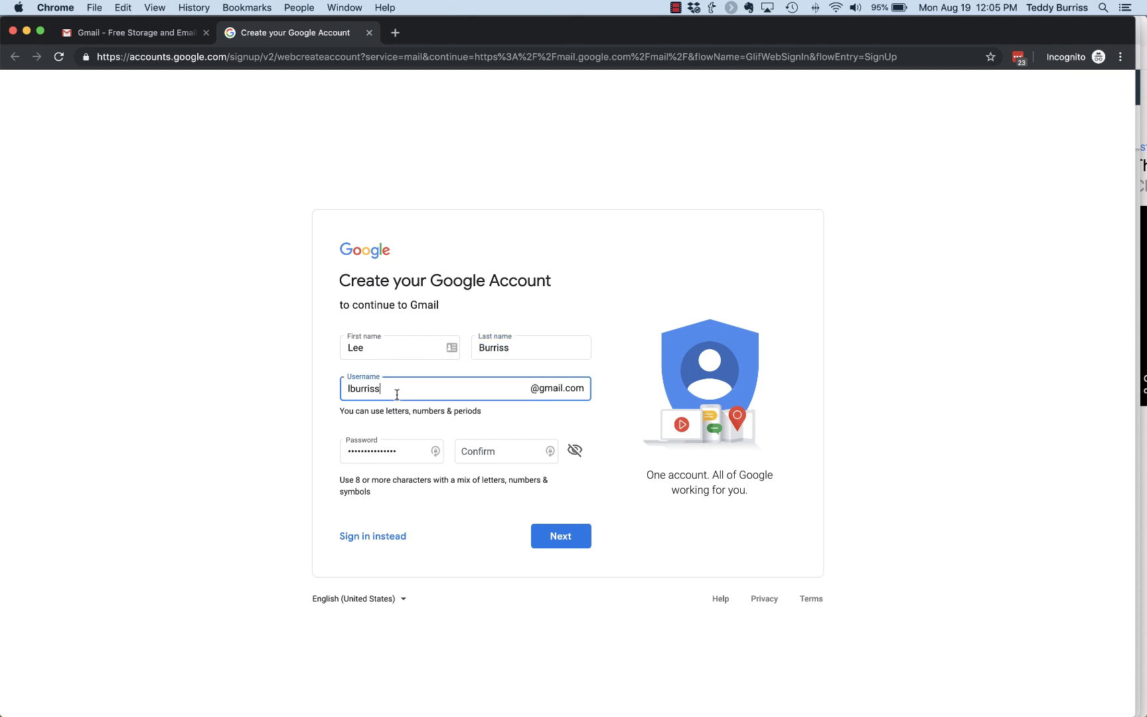
left_click_drag(403, 391, 346, 391)
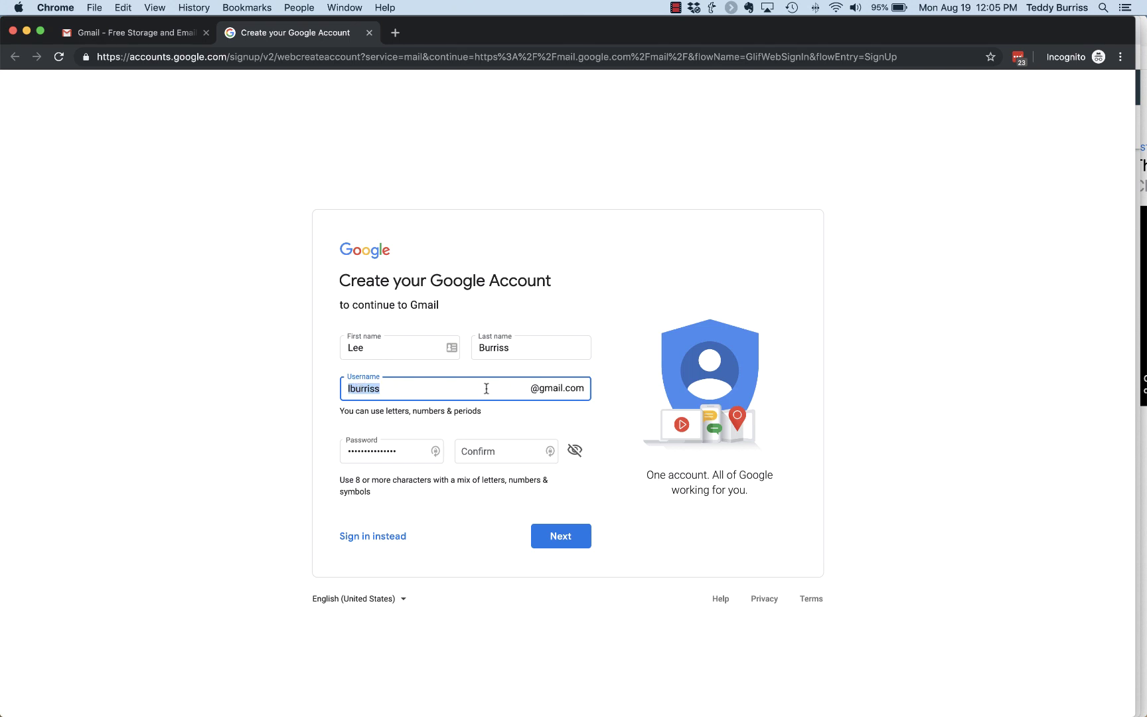
left_click(535, 392)
left_click_drag(342, 390, 398, 388)
left_click(498, 450)
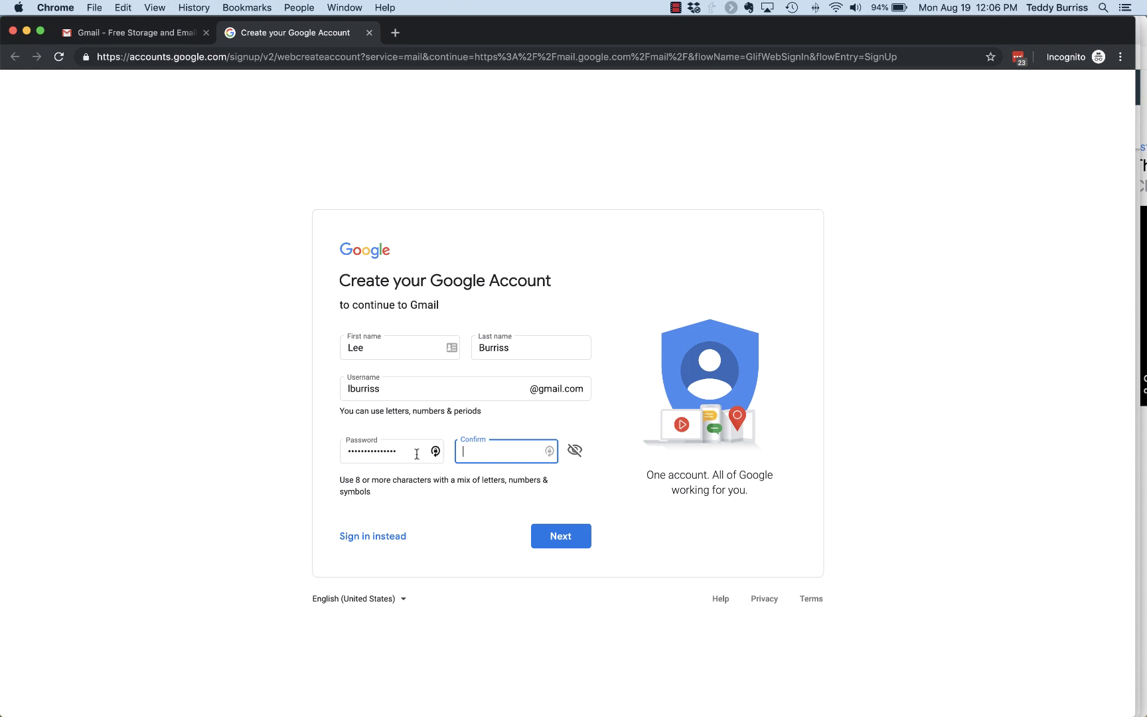
Submit the form, add letters to the taken username until it's available, and continue
left_click(580, 539)
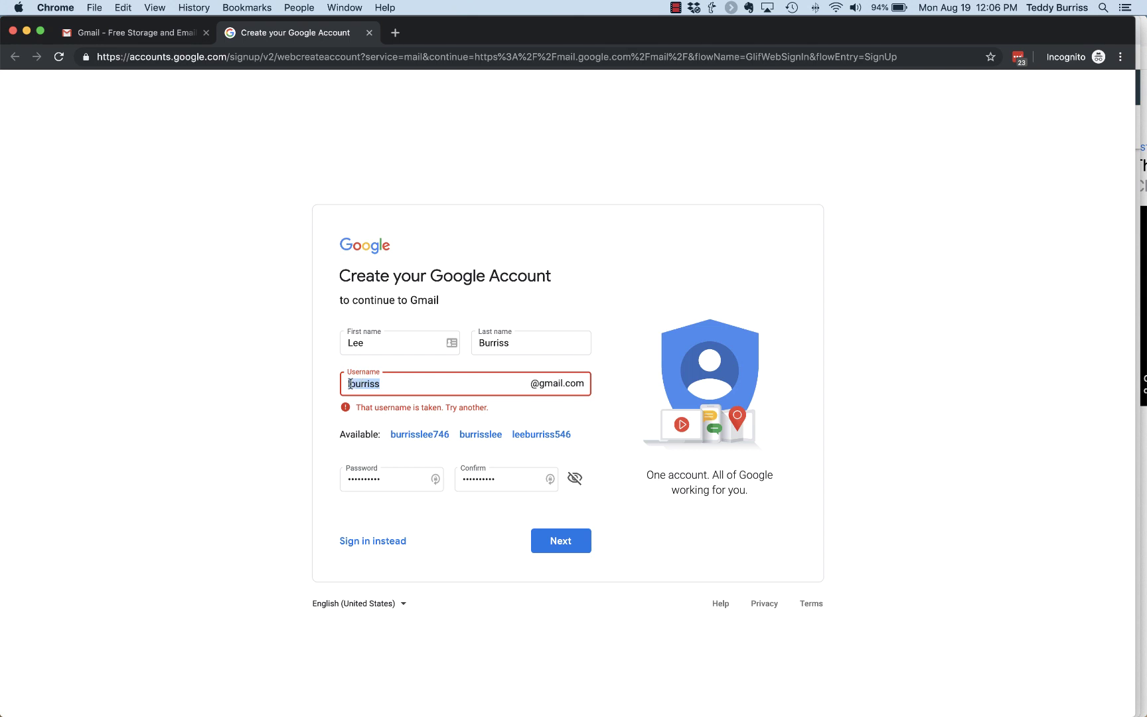
key("Left")
type("ee")
left_click(559, 542)
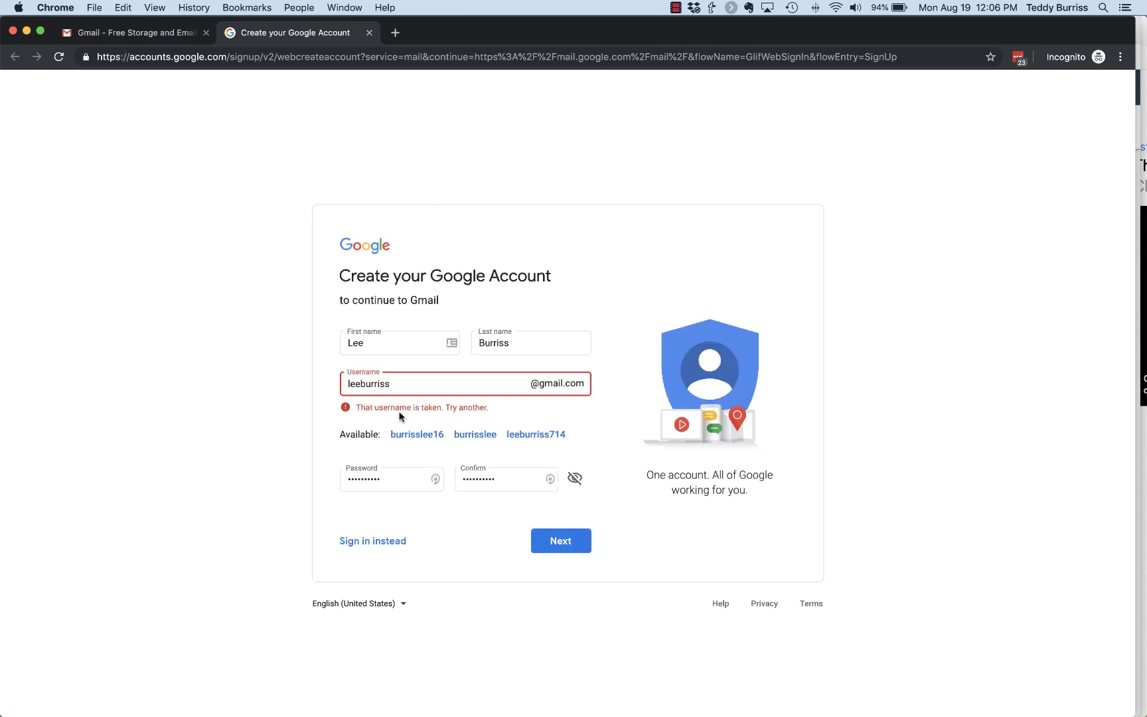
left_click(364, 387)
type("N")
left_click(561, 541)
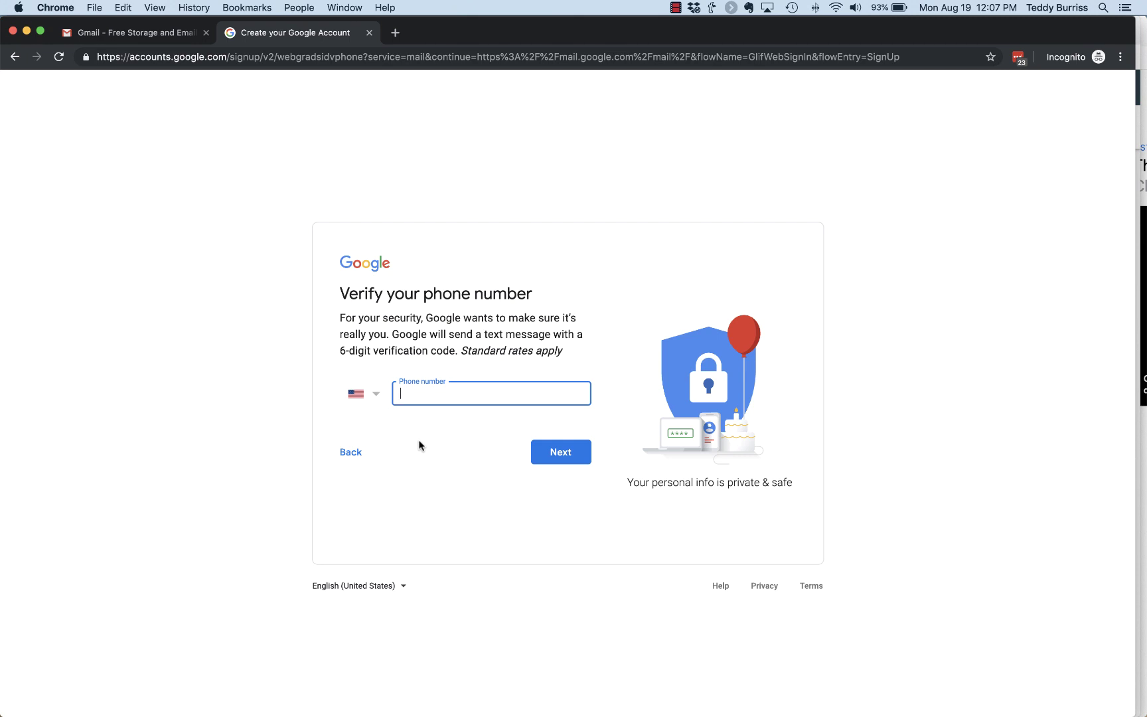
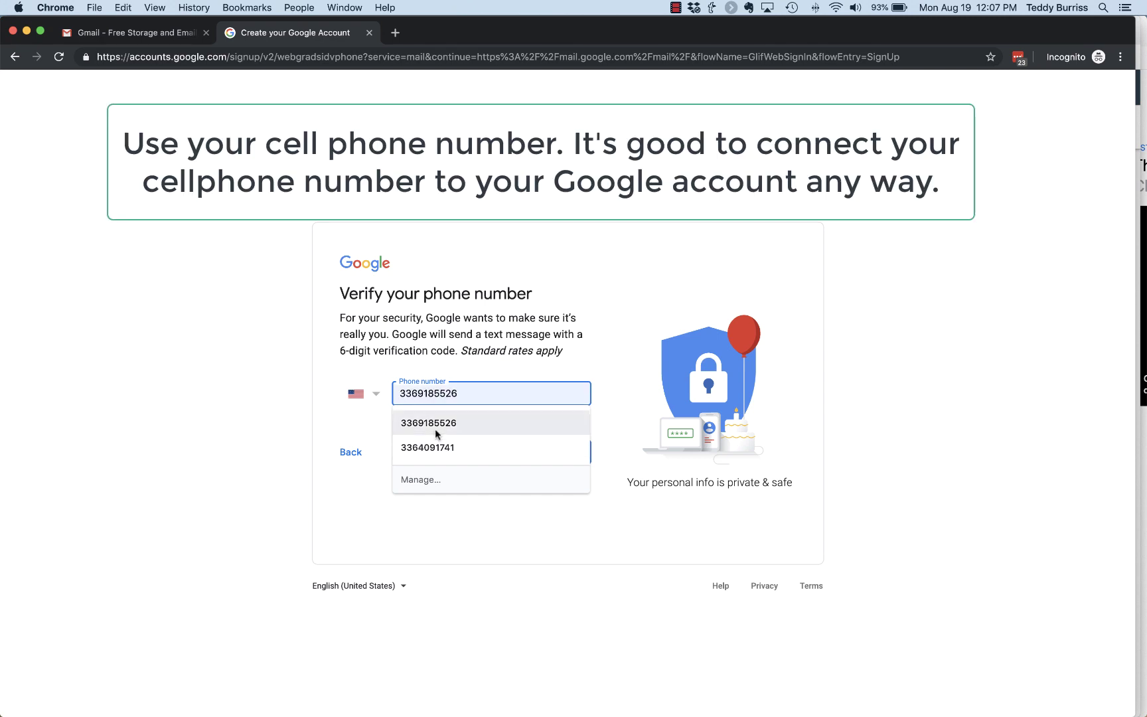
Verify the account with the saved phone number and the texted code, then select Recovery email
left_click(434, 426)
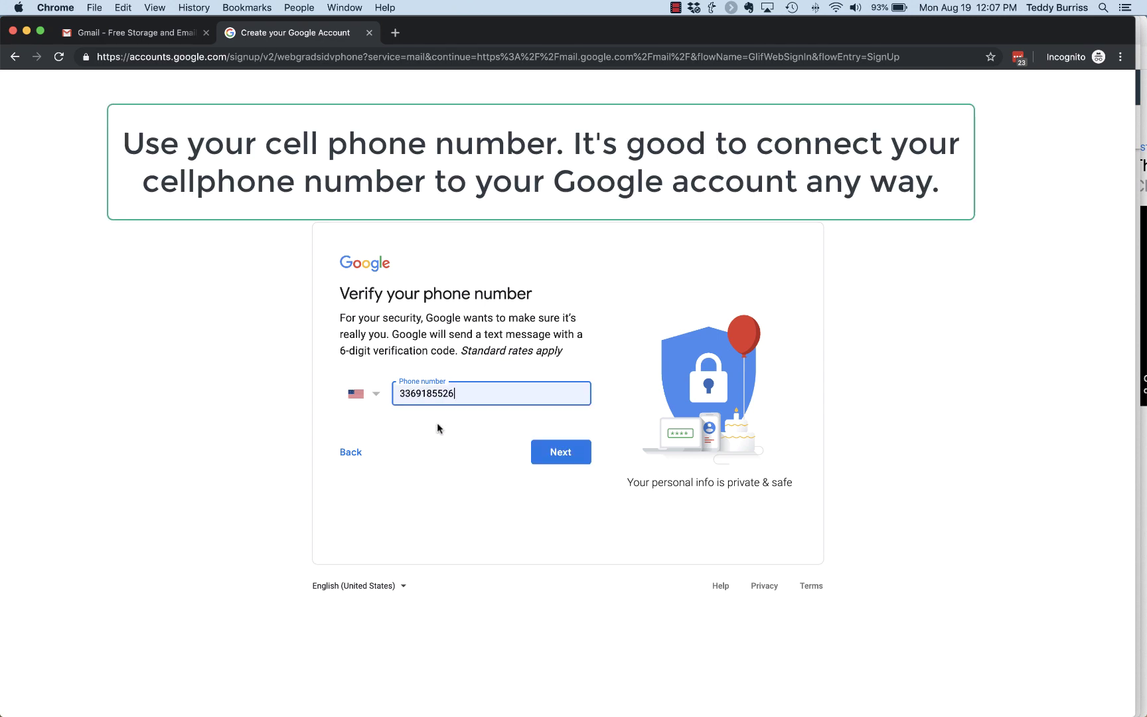
left_click(560, 463)
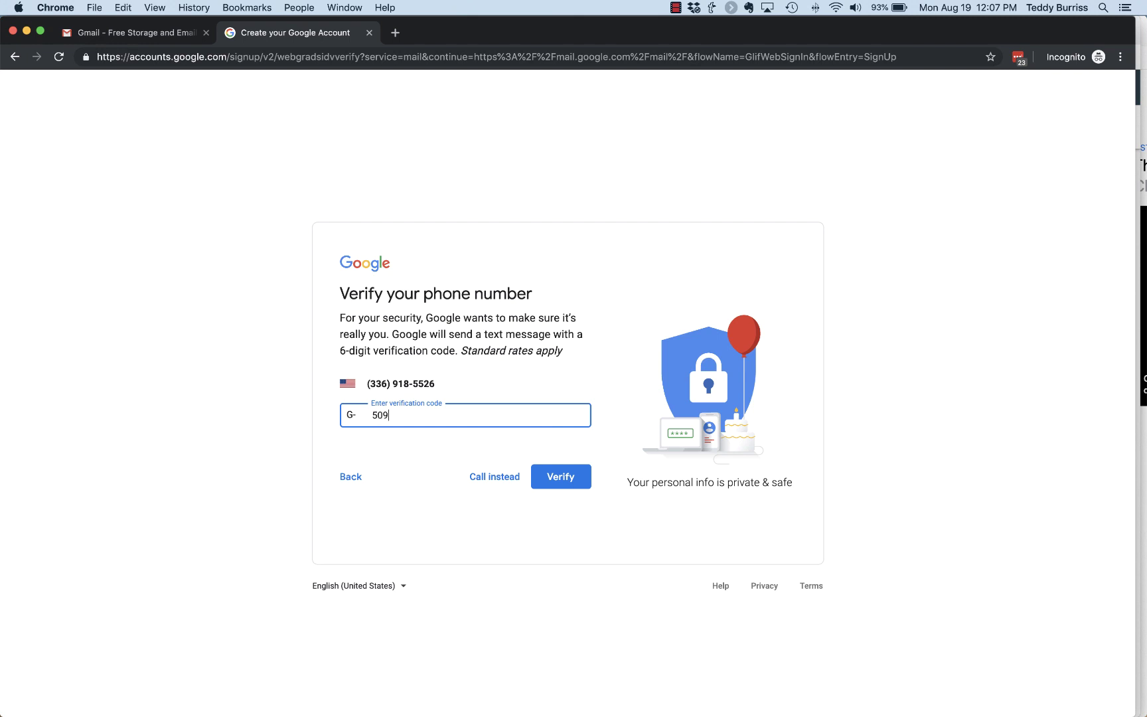
left_click(556, 485)
left_click(413, 383)
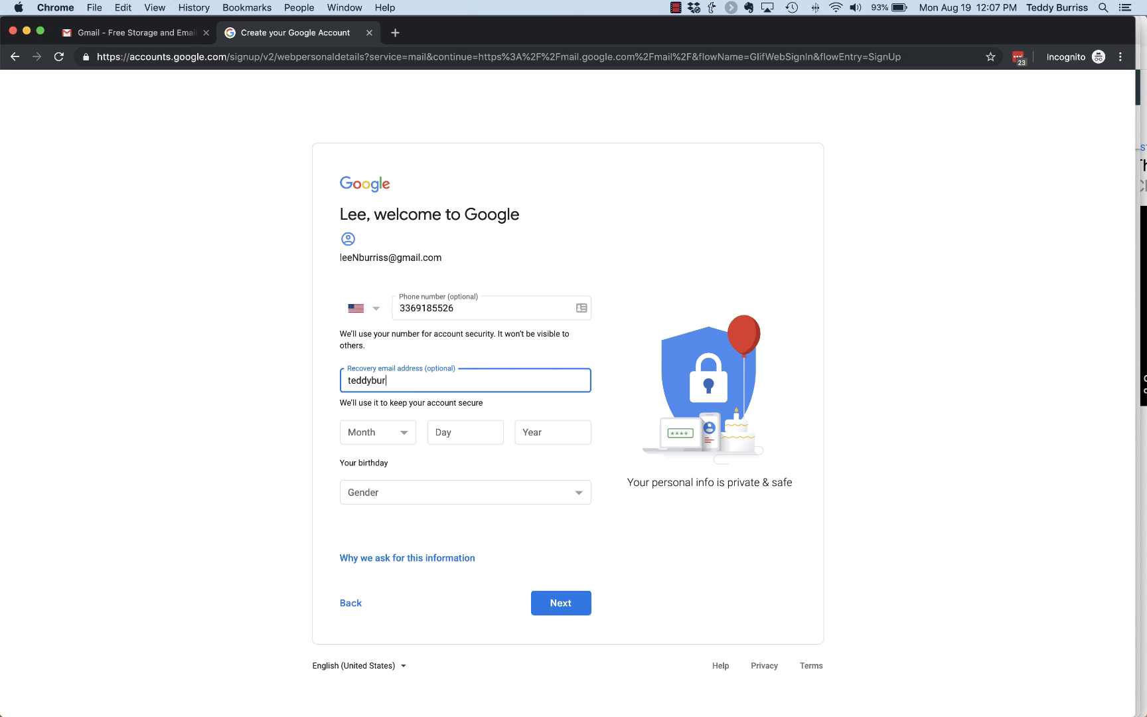
Finish the recovery e-mail, enter a July birthday with day and year, and choose Male gender
left_click(561, 604)
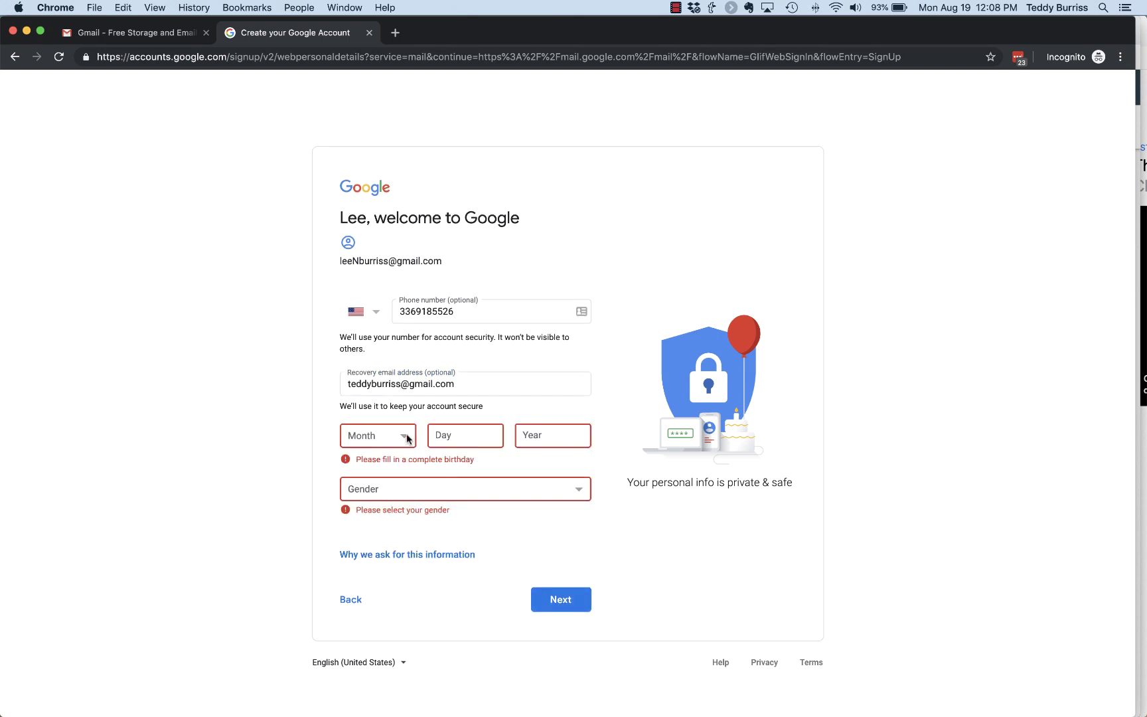
left_click(408, 436)
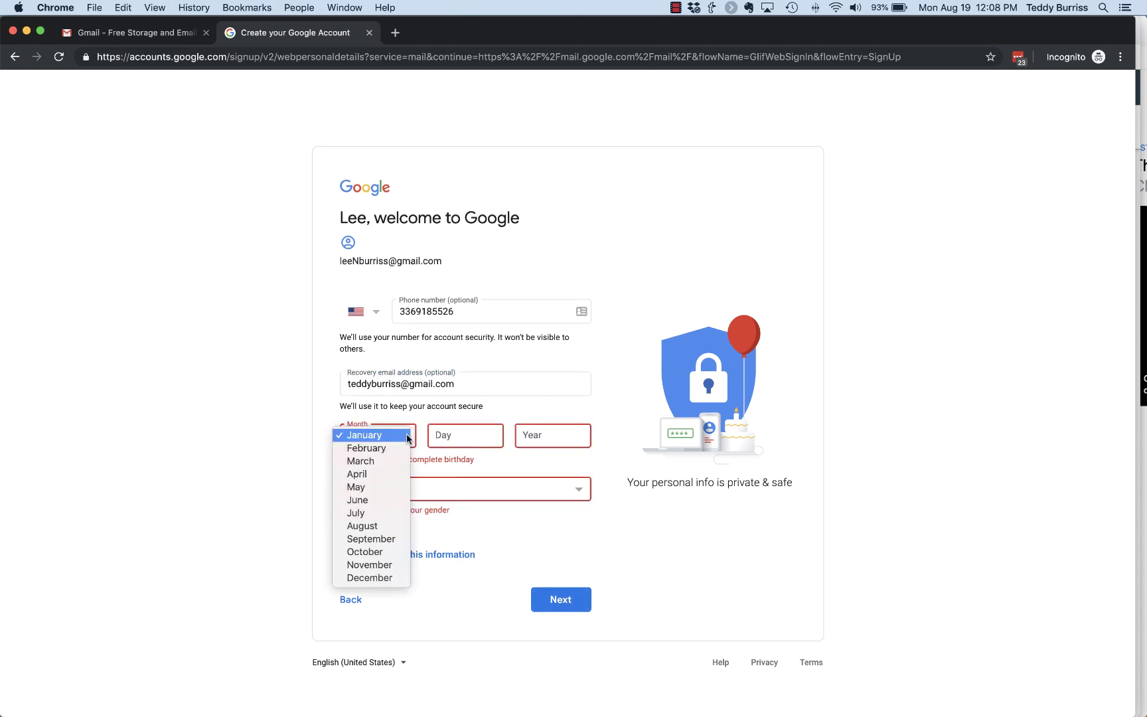
left_click(362, 513)
left_click(475, 439)
type("9")
key("Tab")
type("1958")
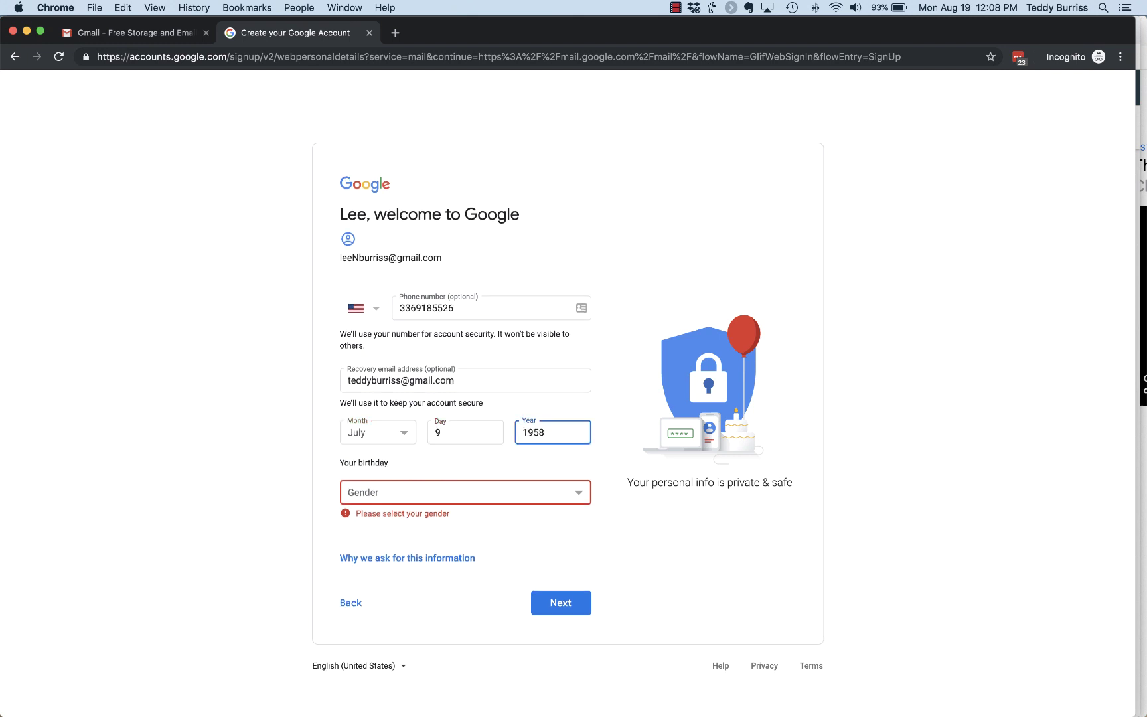
left_click(372, 494)
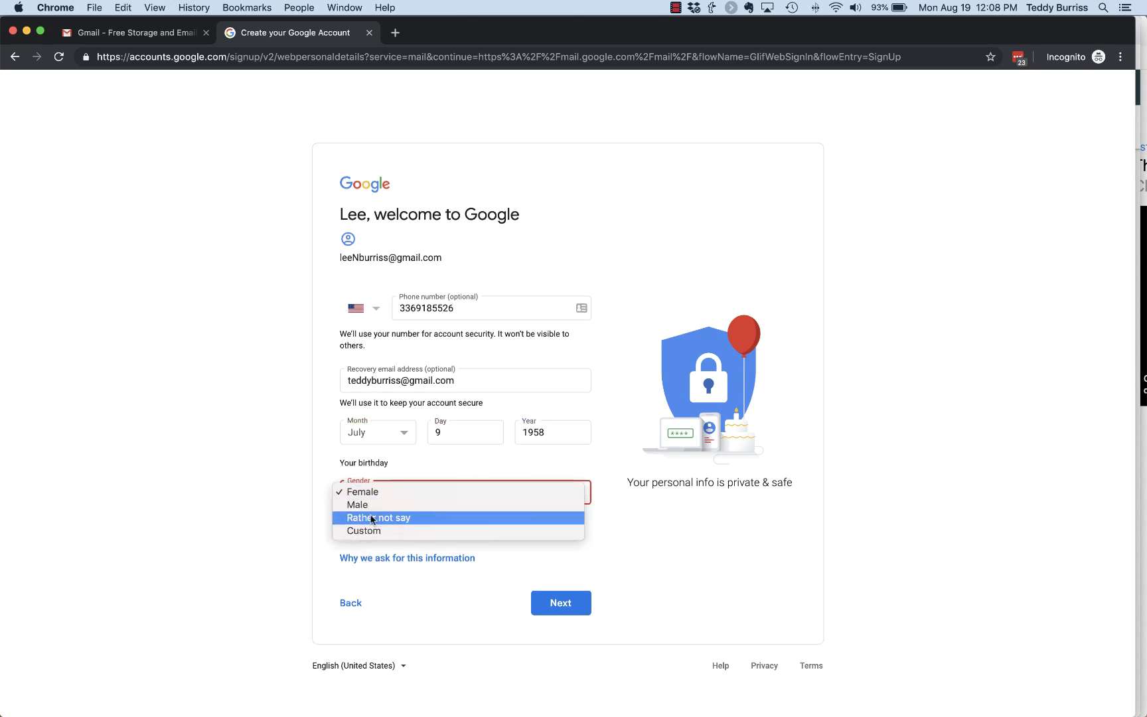
left_click(366, 508)
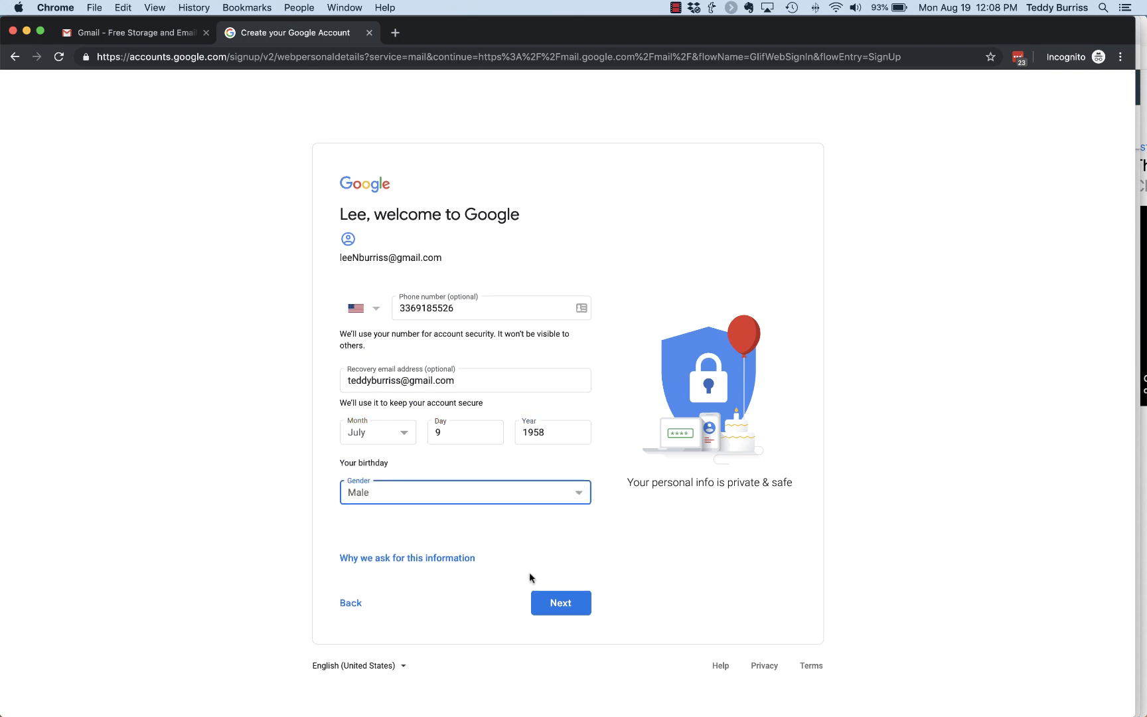
left_click(560, 604)
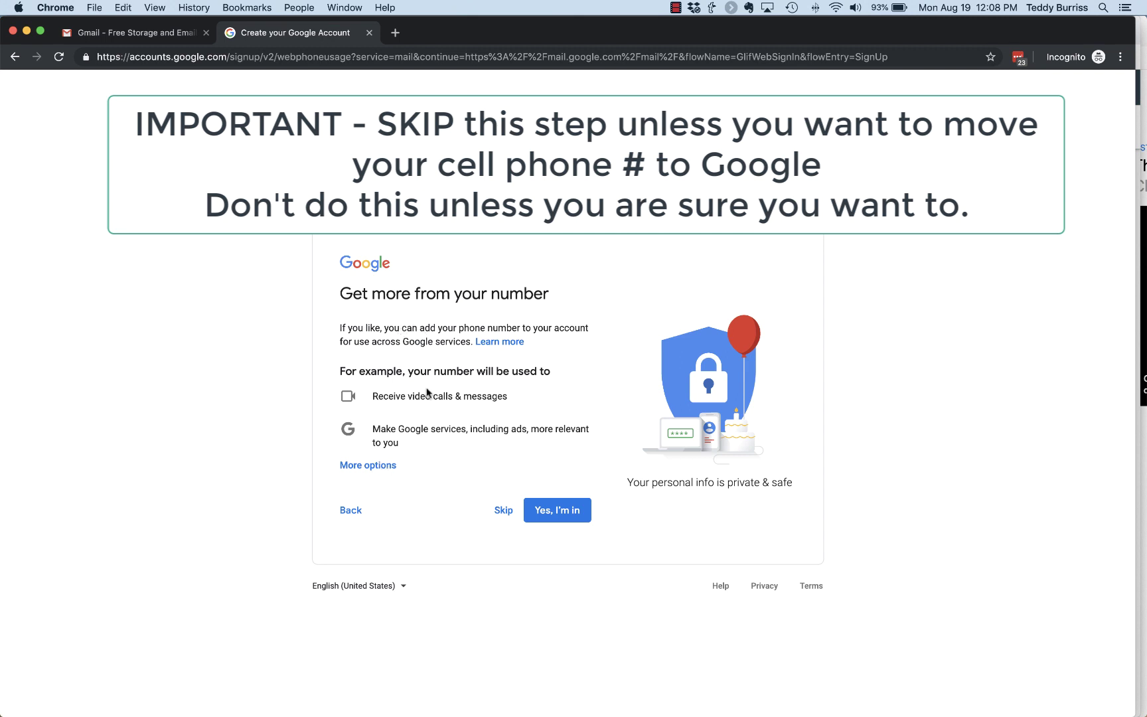
Skip adding the phone number to Google services and agree to the Privacy and Terms
left_click_drag(375, 294, 533, 295)
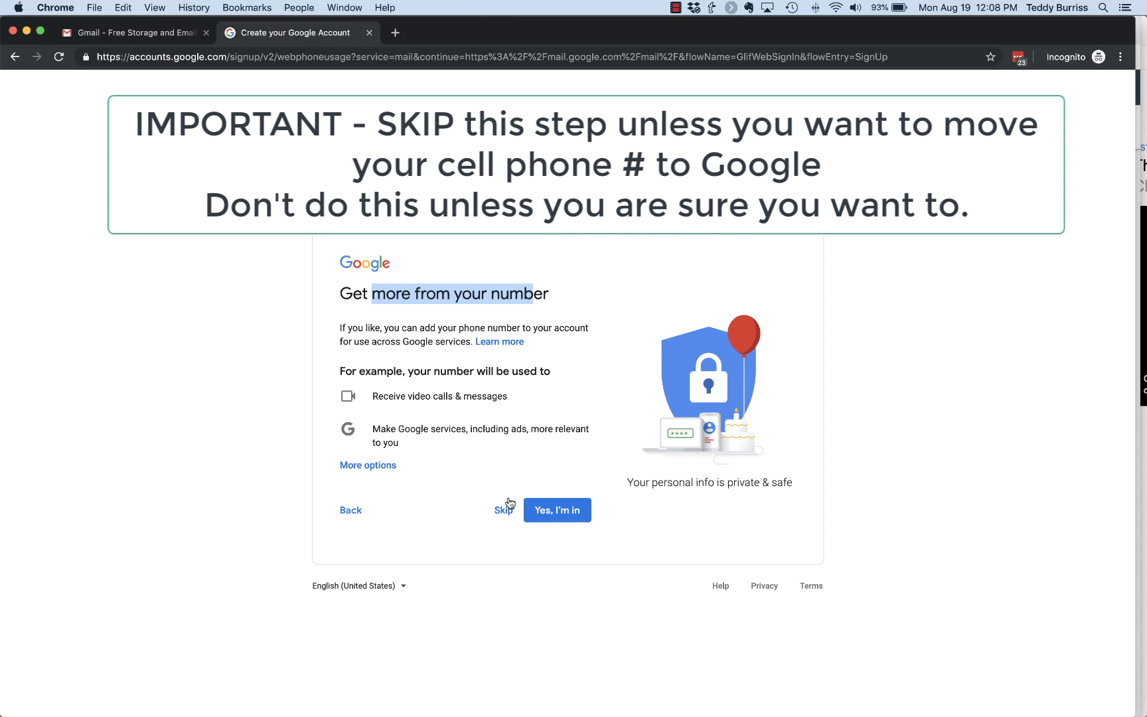
left_click(503, 510)
scroll(503, 510, "down", 2)
scroll(504, 514, "down", 8)
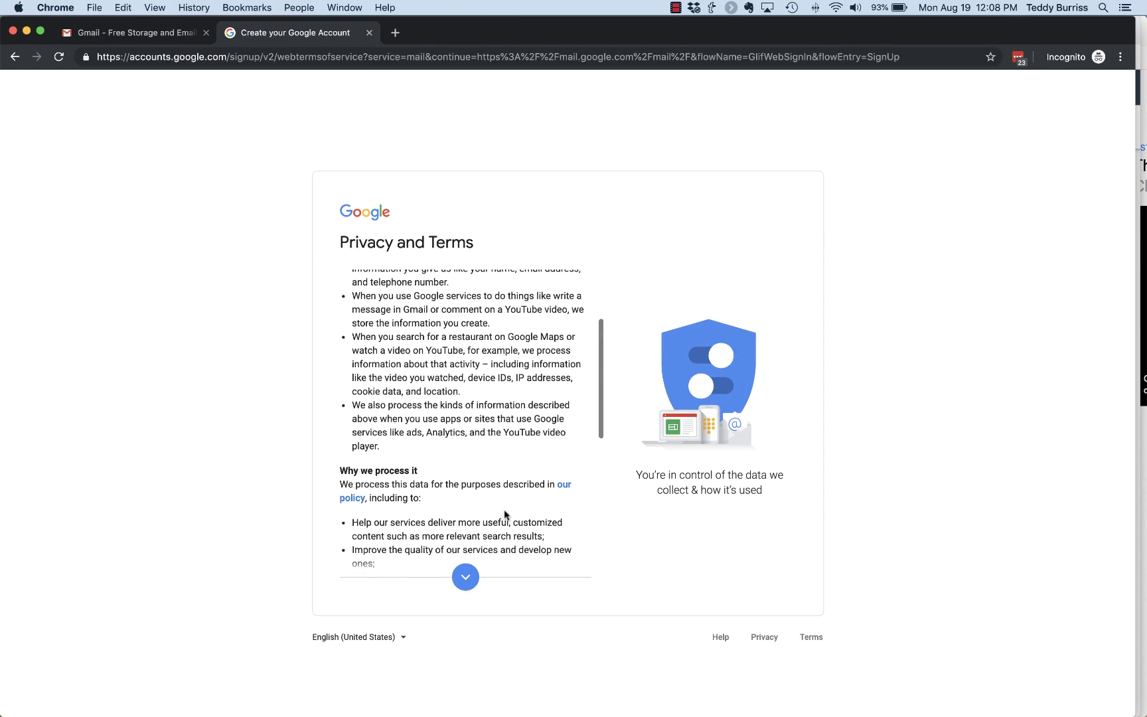
scroll(505, 515, "down", 5)
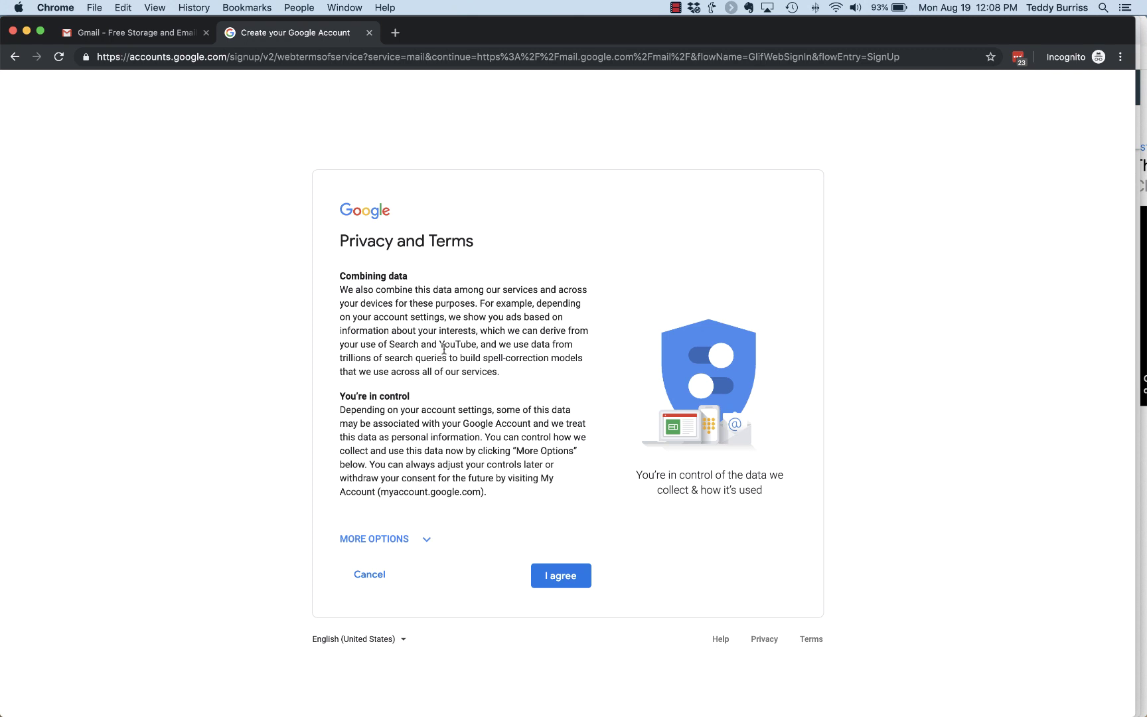
left_click(556, 576)
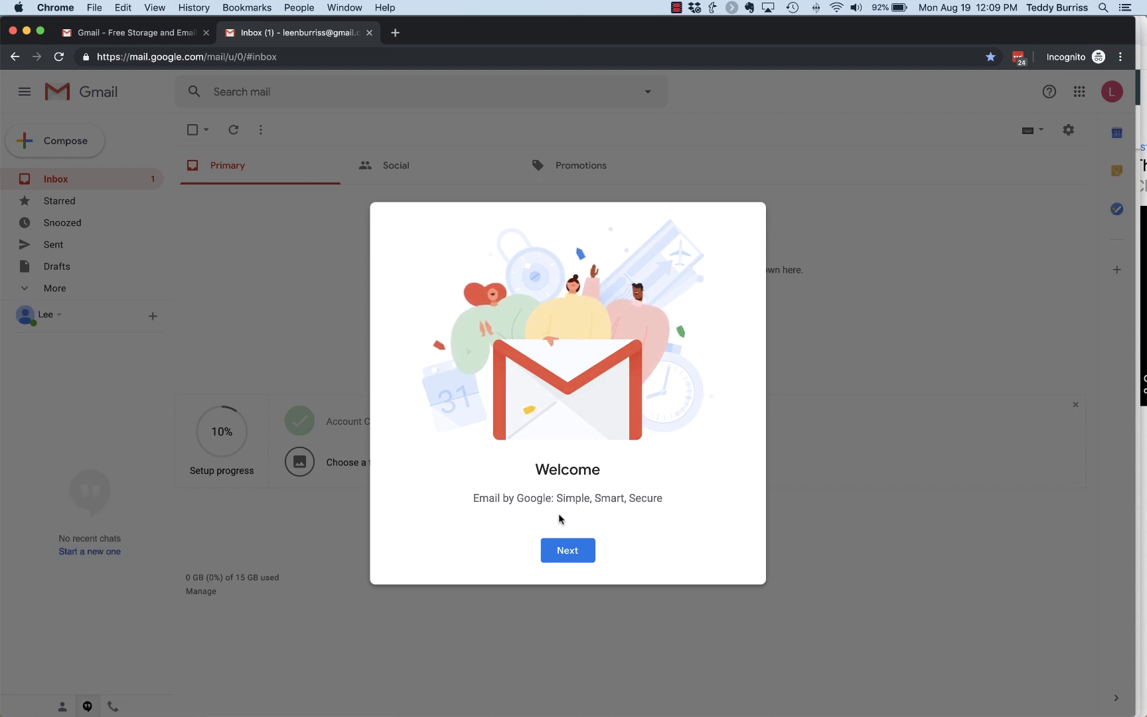
Go past the Gmail Welcome dialog and confirm the Default view
left_click(569, 551)
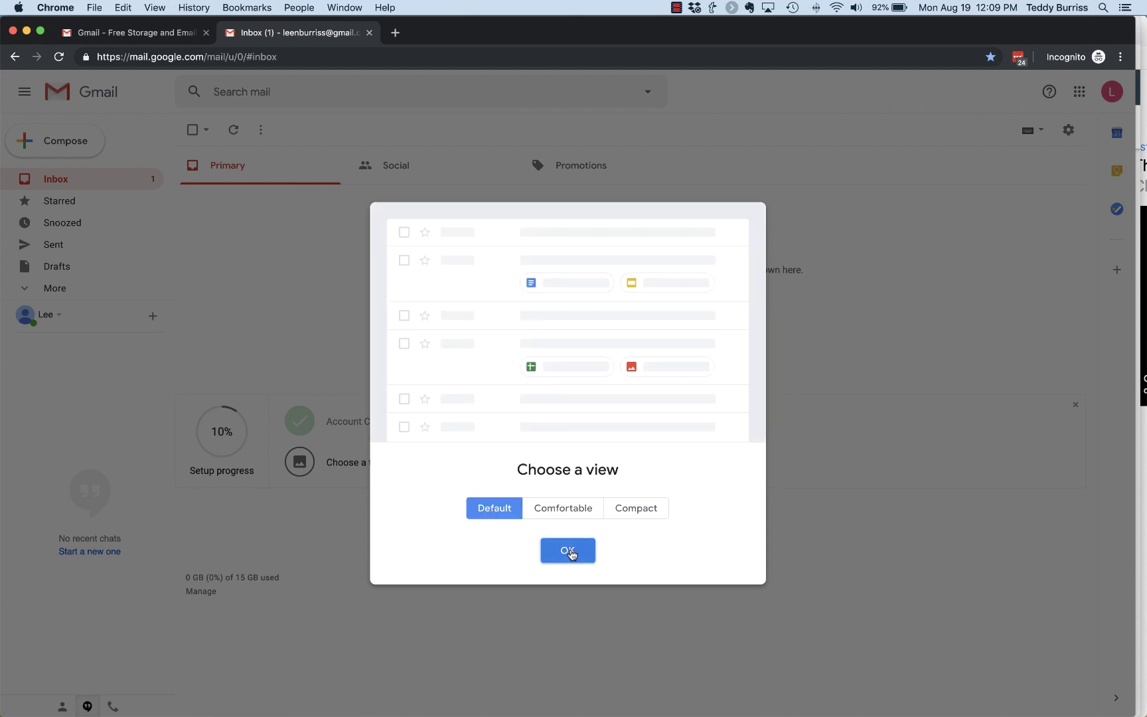
left_click(571, 551)
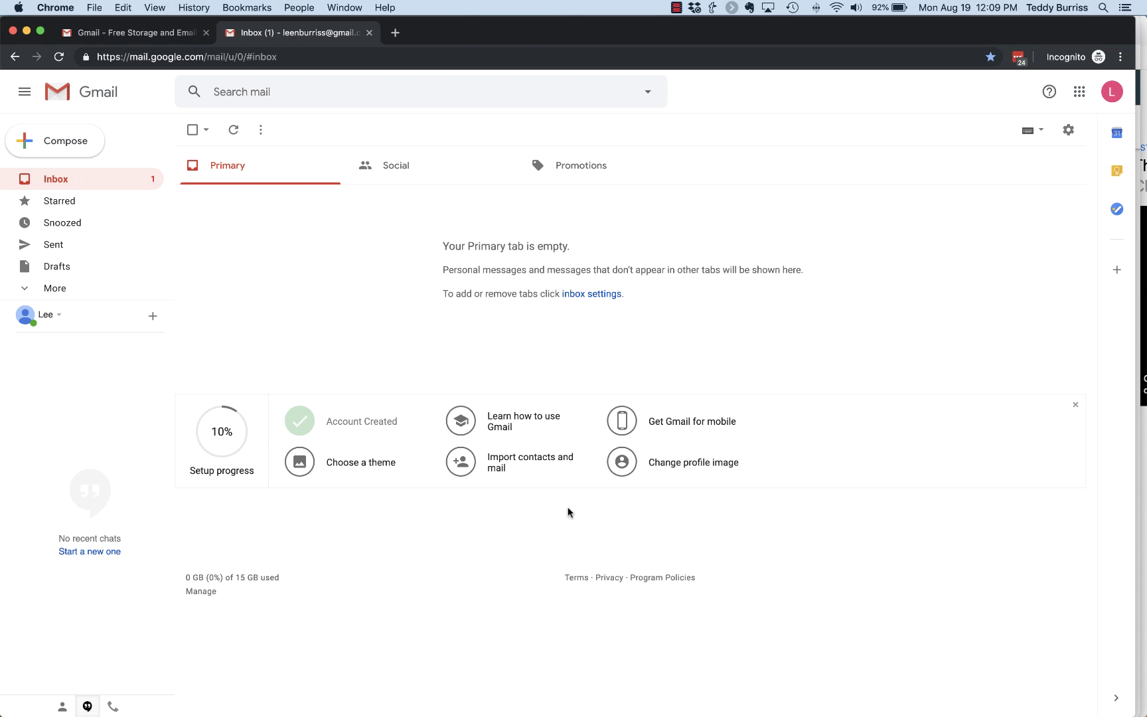
Close the setup progress card and reload the Inbox to show the welcome email
left_click(1076, 406)
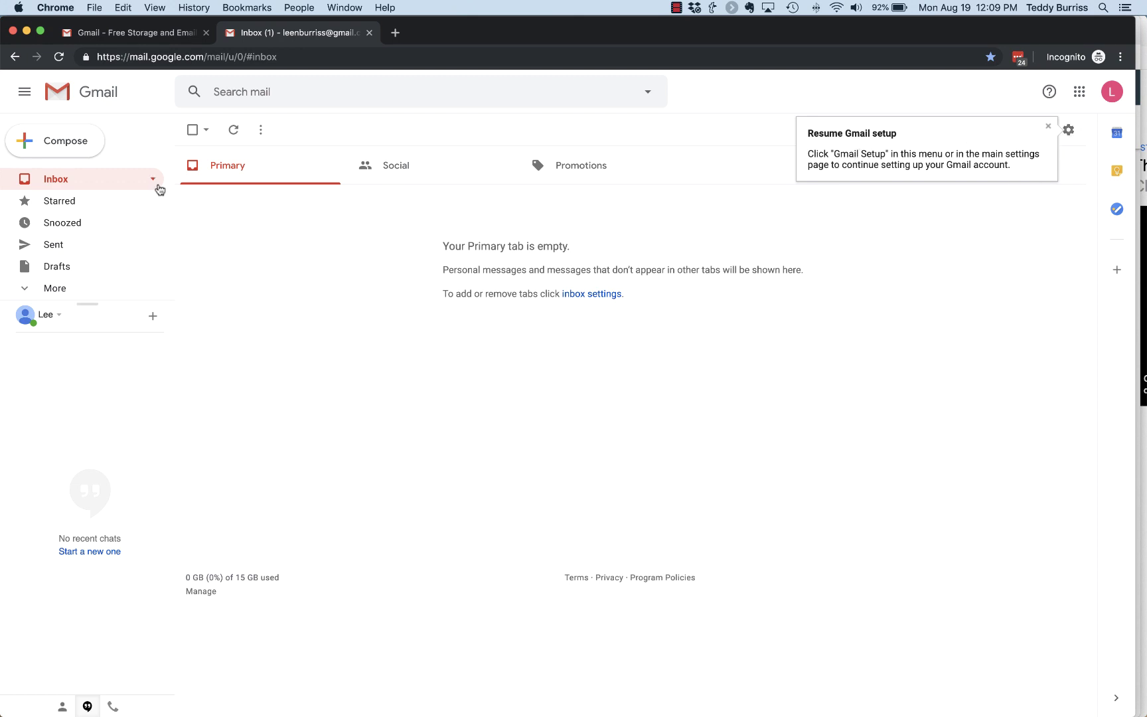
left_click(60, 183)
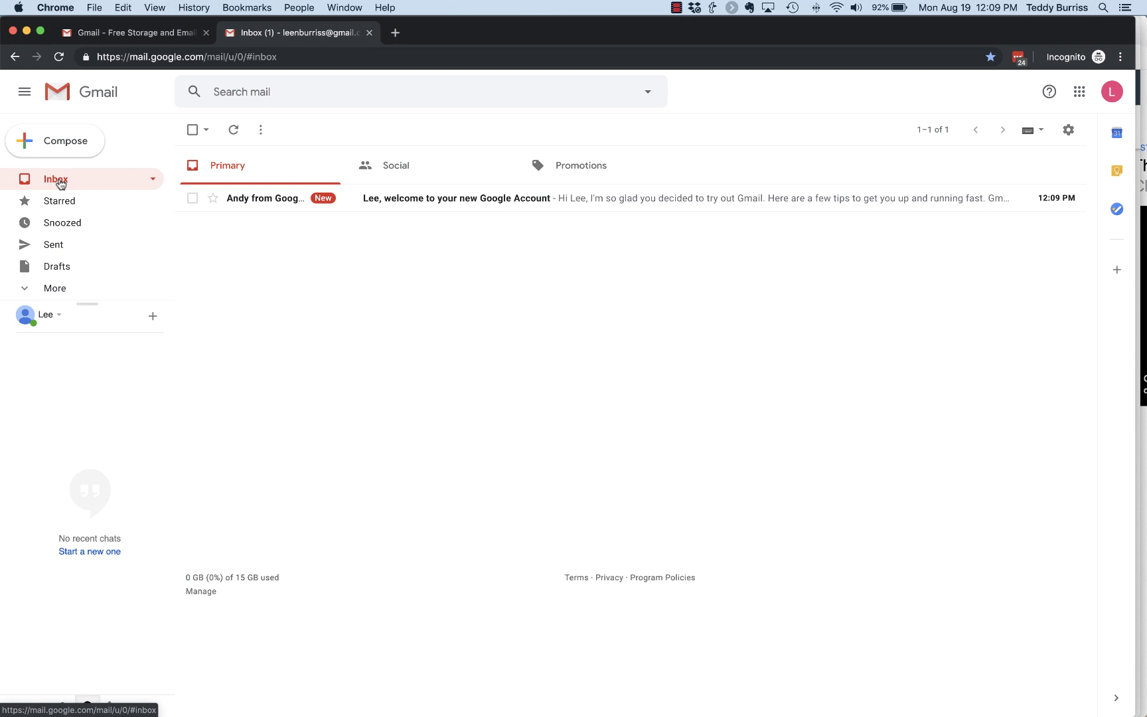